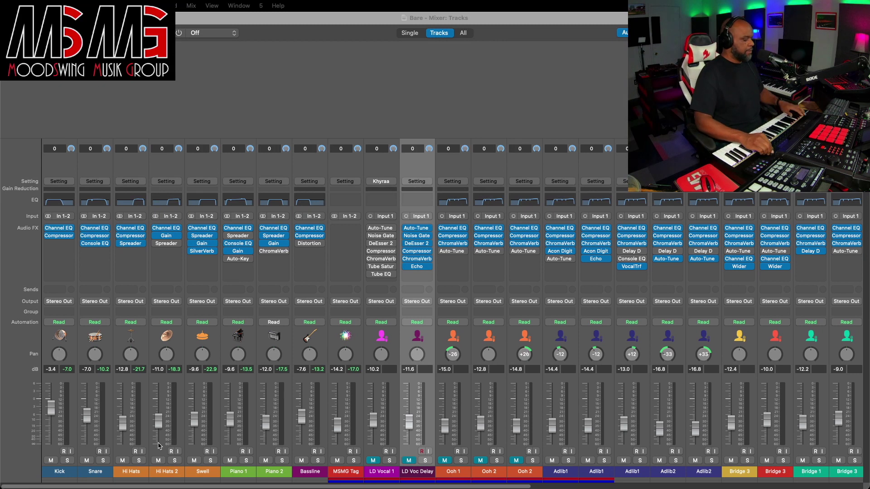
key("space")
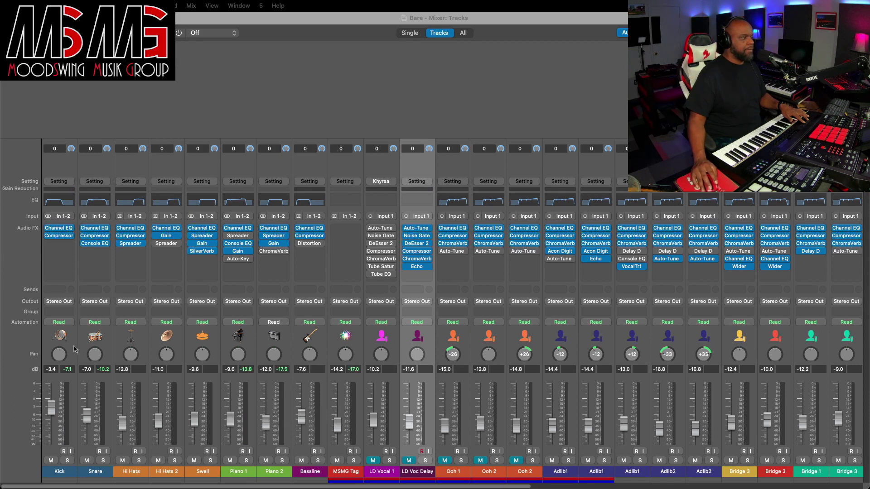
- Mute the channel strips from Kick through Bassline together as one group
left_click_drag(69, 348, 345, 356)
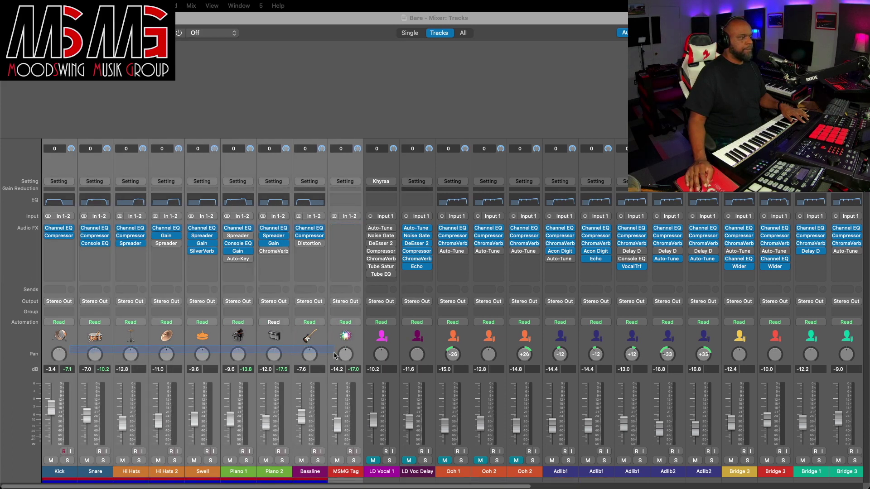
left_click(338, 461)
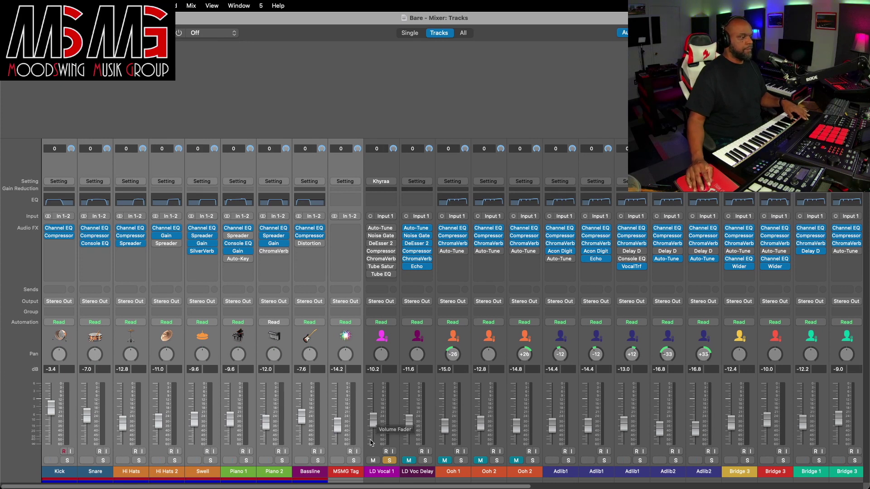
left_click(389, 460)
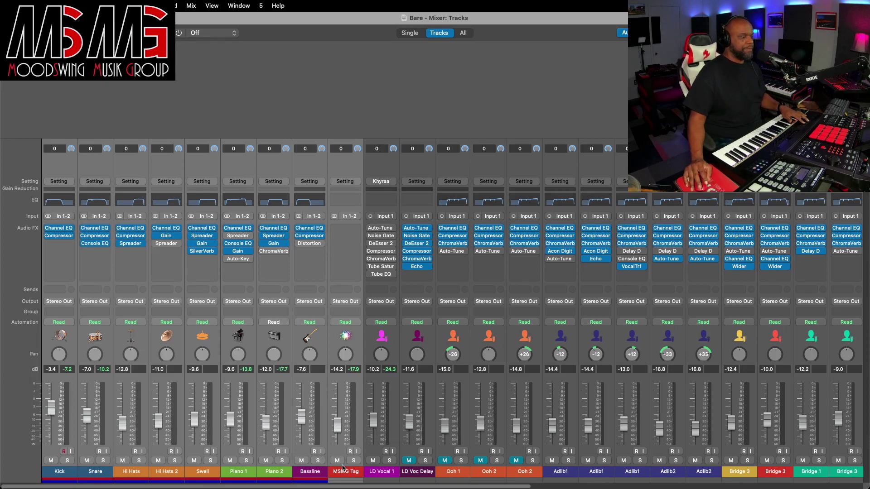
left_click(390, 461)
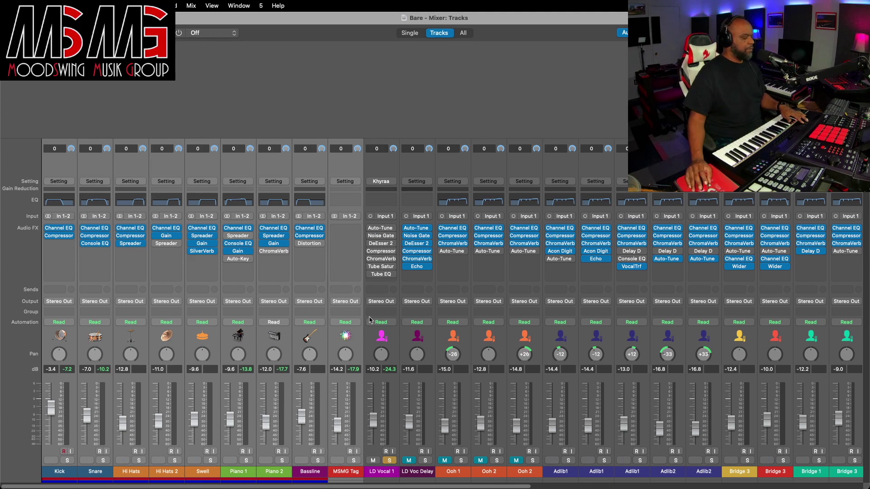
mouse_move(1, 455)
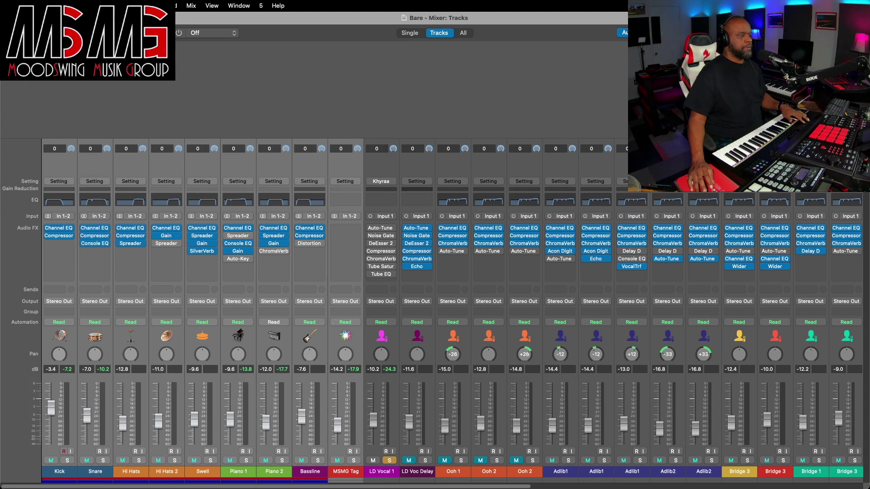
- Close the Mixer window and panel, and resize track heights to show more tracks
key("super+w")
key("x")
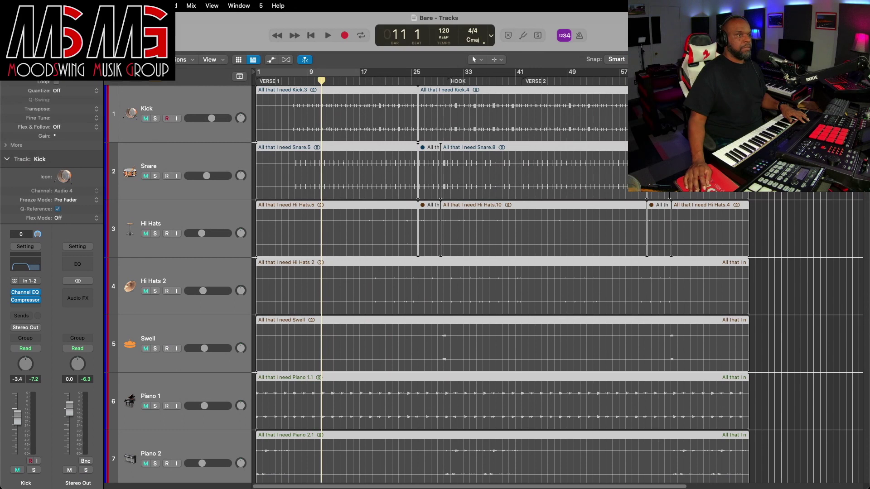
key("super+Up")
key("super+Up")
key("super+Up")
key("super+Up")
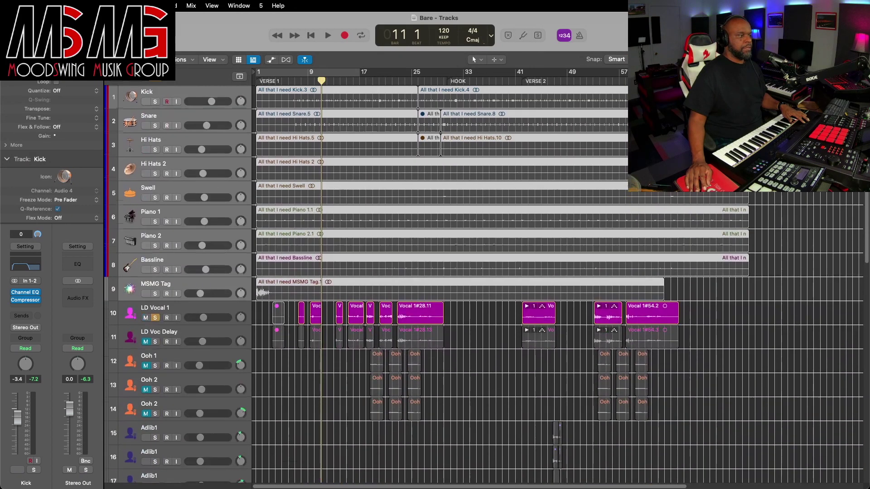
key("super+Up")
key("super+Down")
key("super+Down")
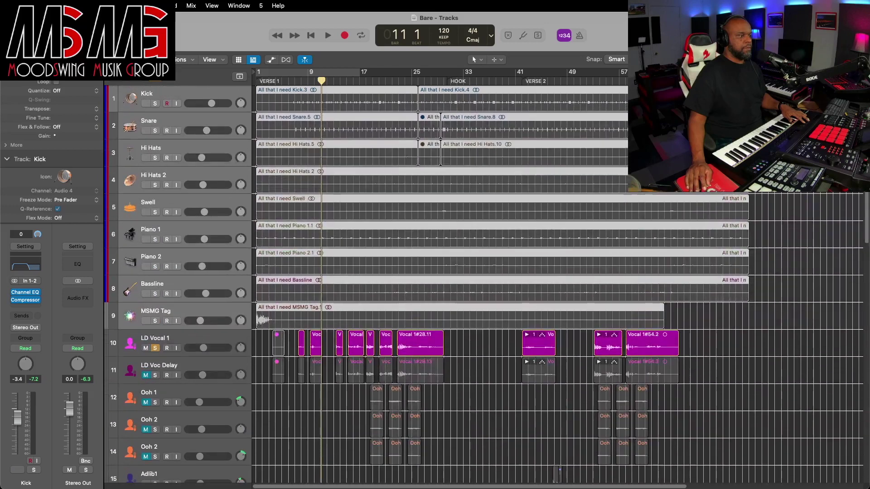
scroll(532, 243, "down", 5)
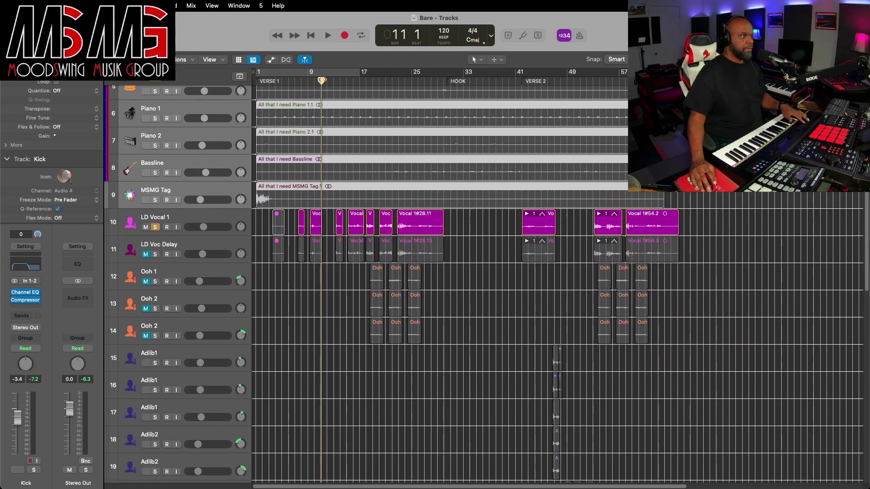
- Turn on cycle playback with the cycle range spanning bar 7 to bar 23
left_click(311, 73)
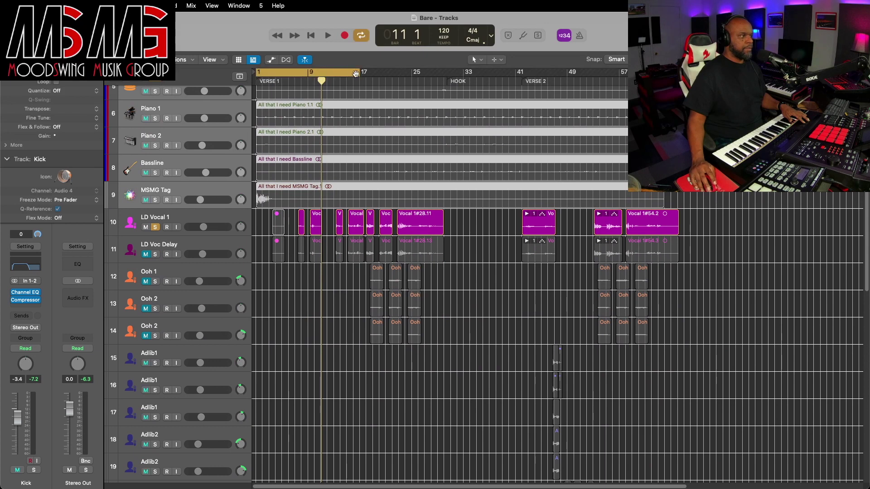
left_click_drag(358, 74, 372, 74)
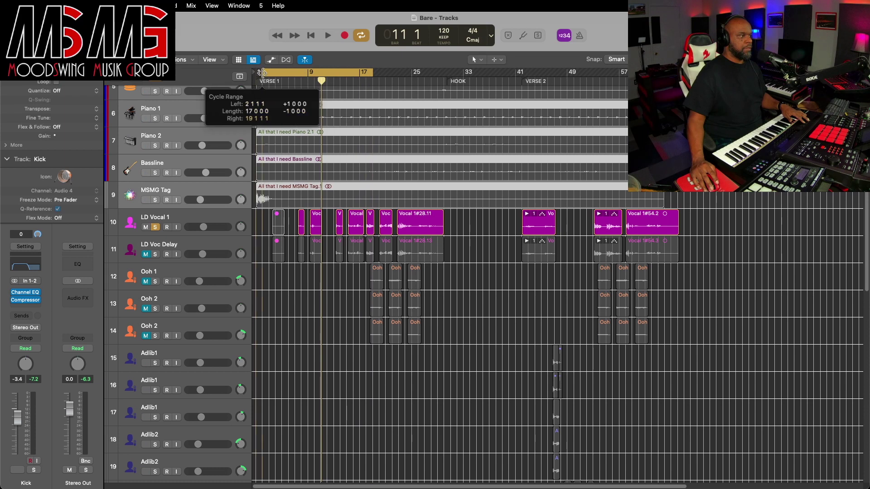
left_click_drag(264, 72, 298, 74)
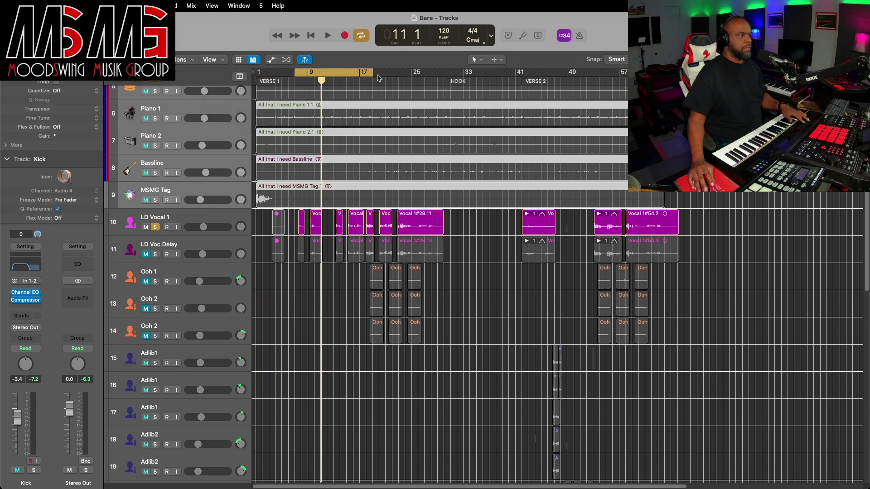
left_click_drag(373, 73, 397, 73)
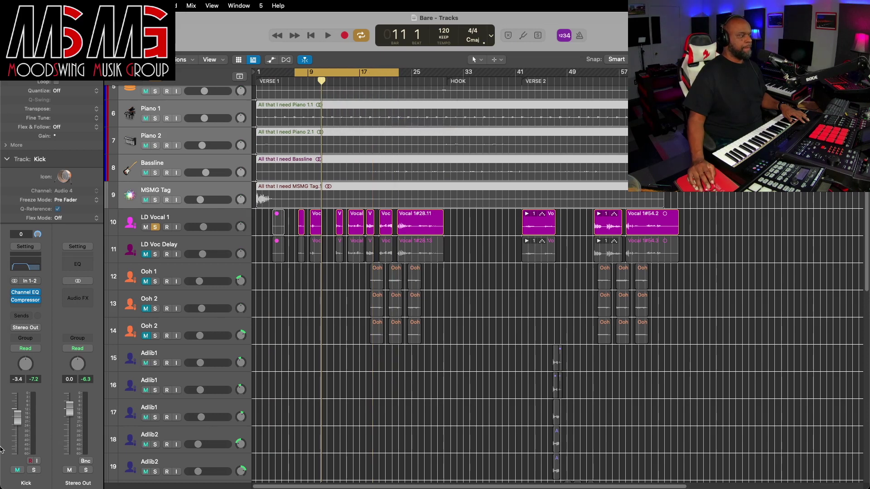
key("super+2")
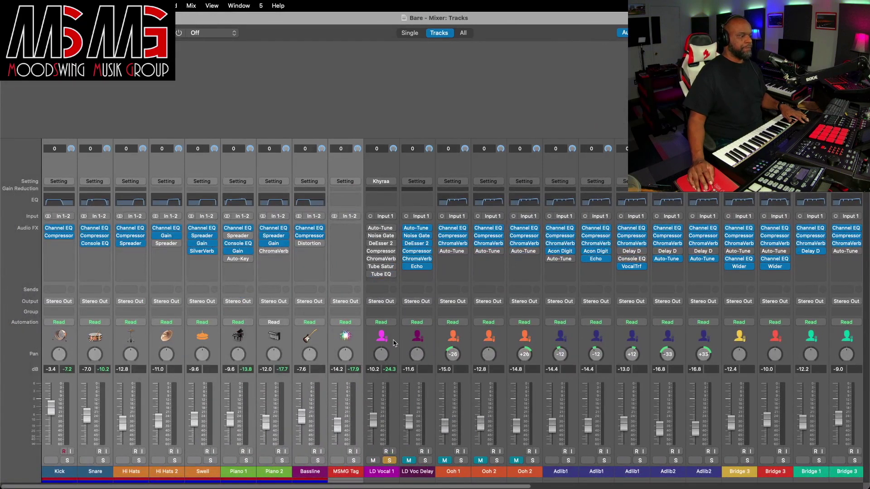
key("space")
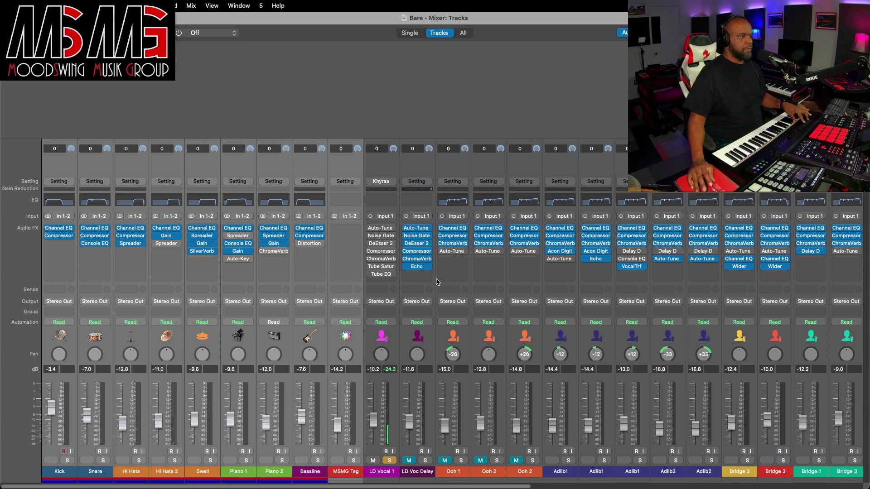
mouse_move(371, 229)
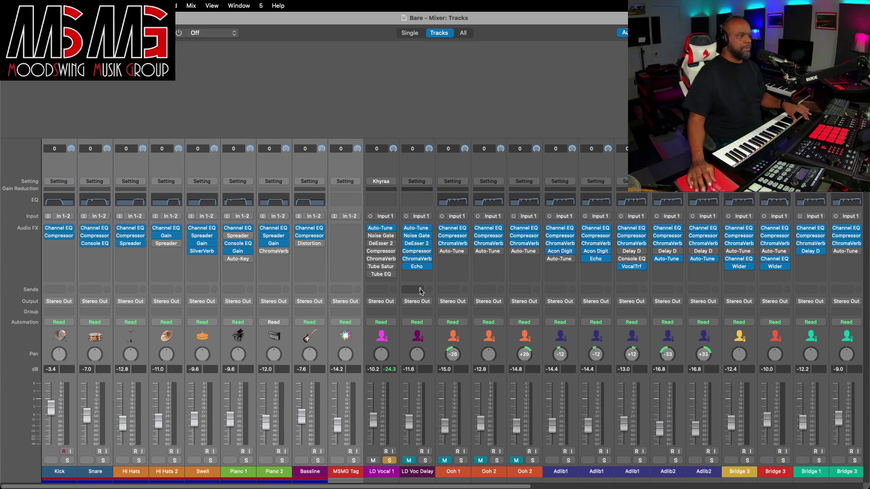
mouse_move(393, 239)
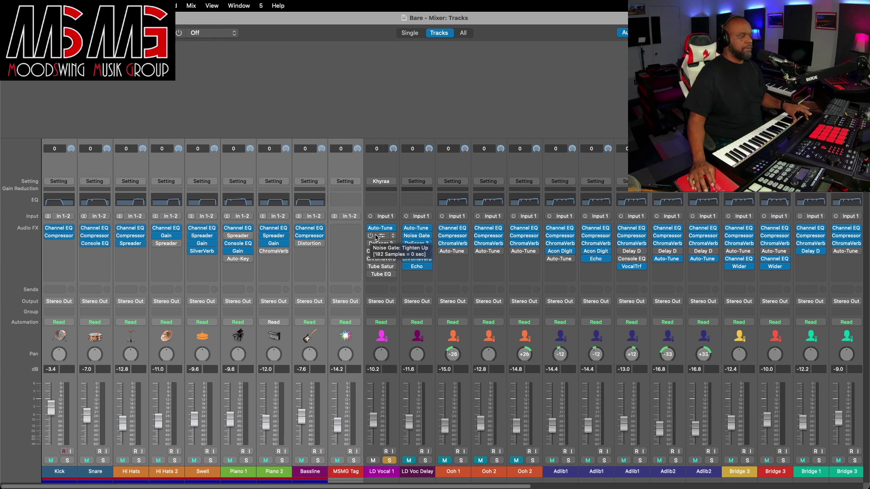
- Play back the soloed LD Vocal 1 with its Compressor insert still bypassed
key("space")
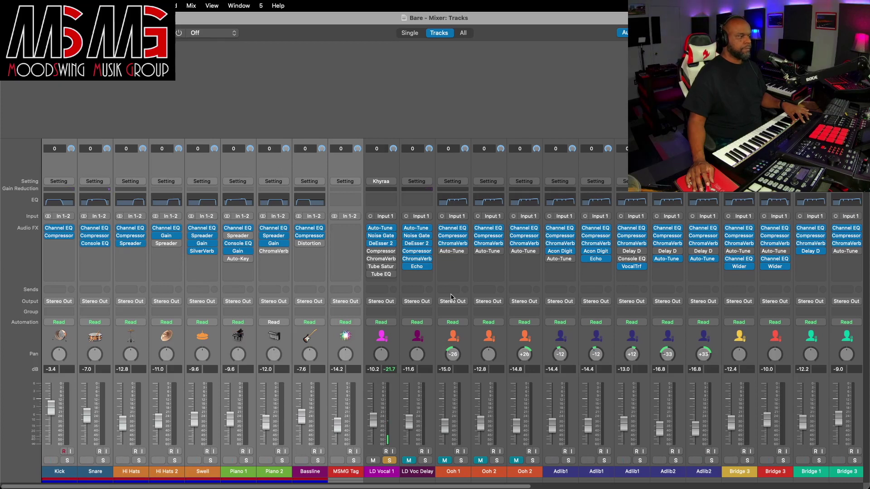
mouse_move(388, 274)
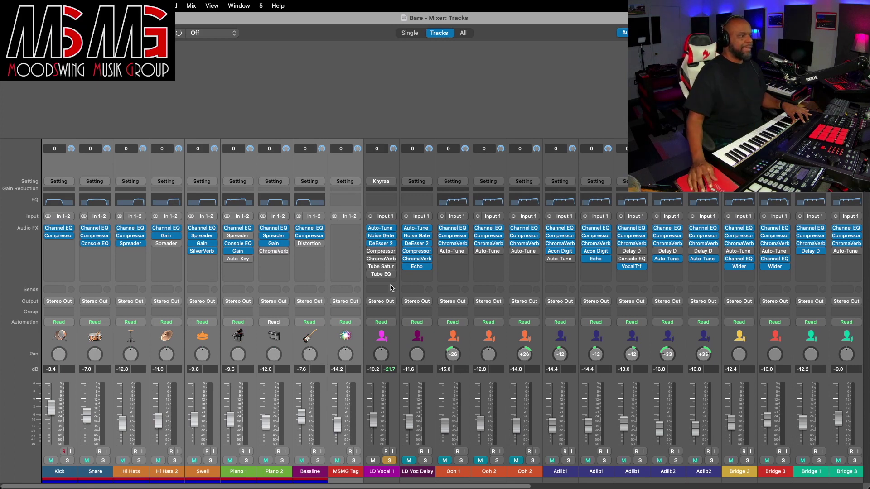
mouse_move(373, 255)
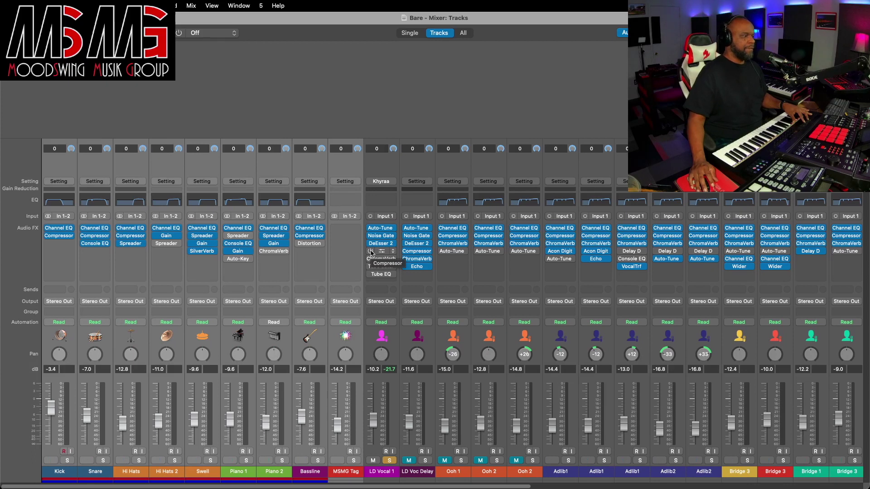
- Re-enable the Compressor insert on LD Vocal 1 while the vocal keeps playing
left_click(371, 251)
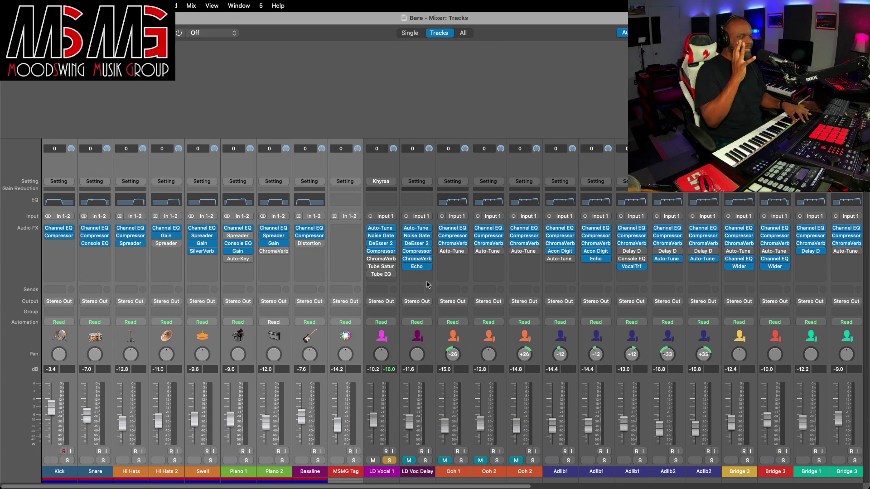
mouse_move(417, 267)
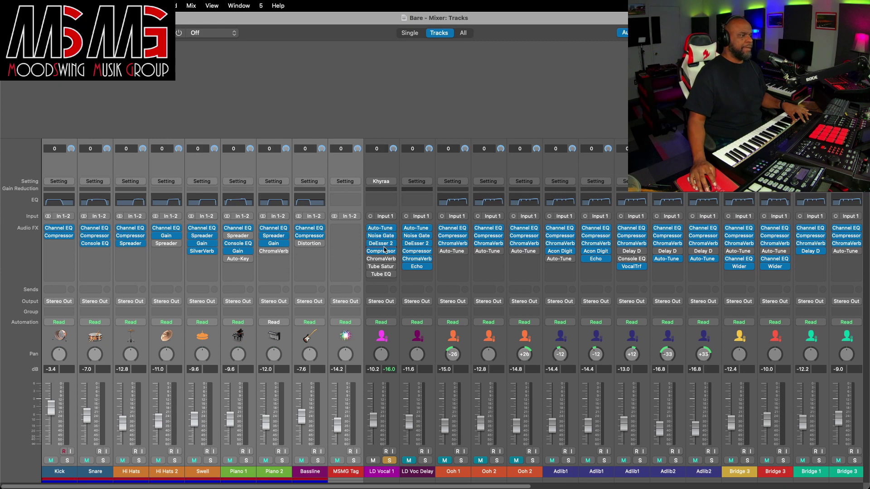
mouse_move(377, 261)
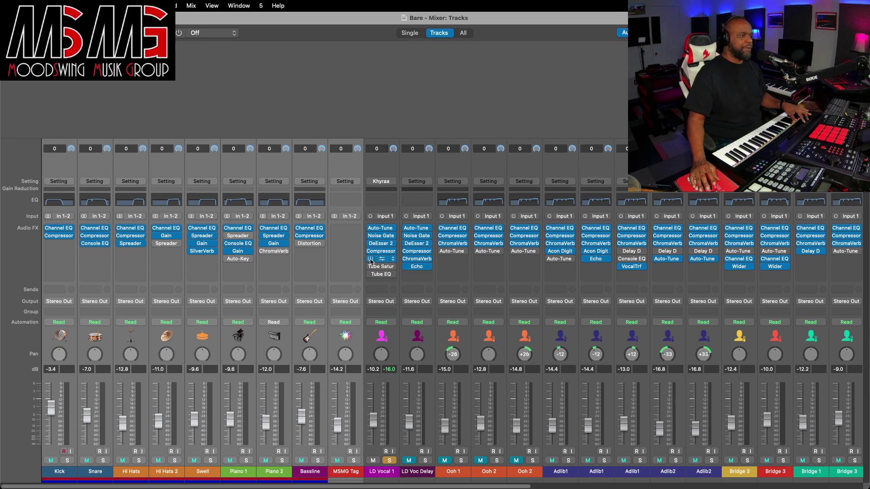
mouse_move(451, 275)
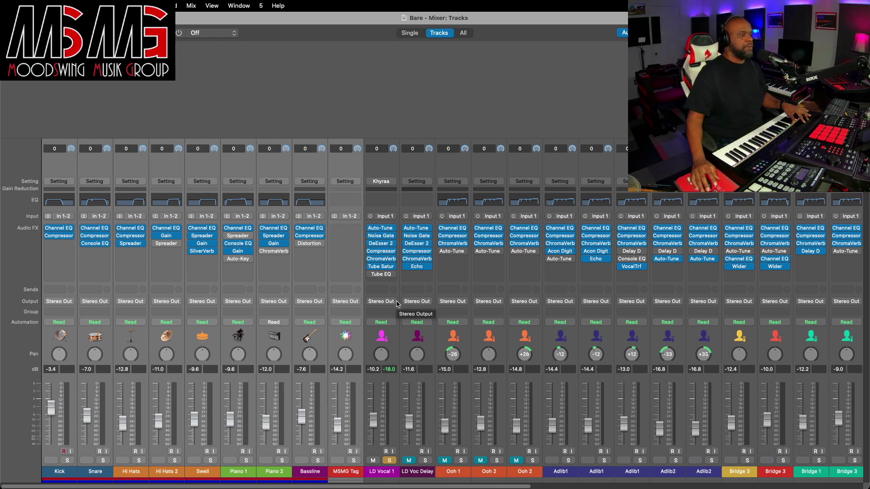
mouse_move(368, 255)
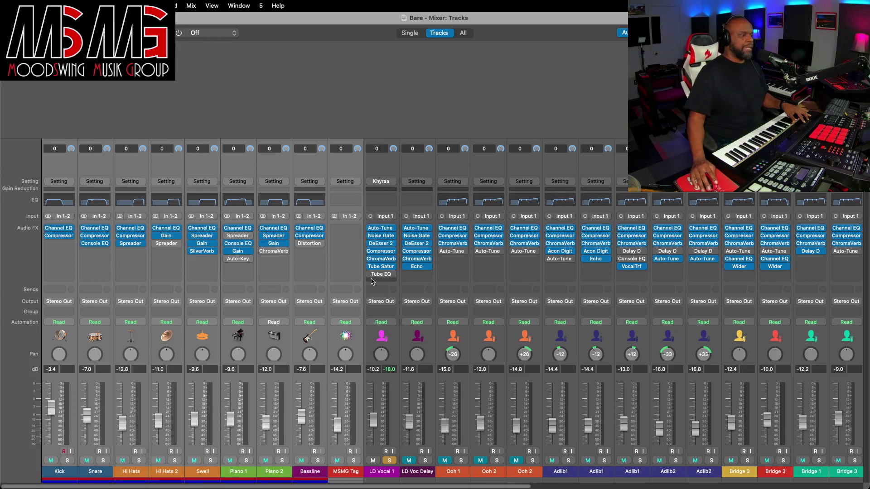
mouse_move(372, 276)
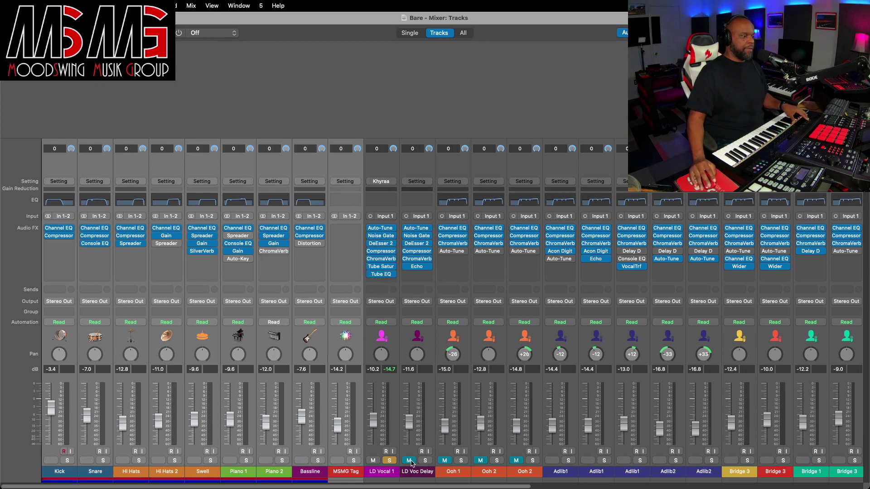
- Solo LD Voc Delay alongside LD Vocal 1, listen to both, then unsolo it
left_click(425, 461)
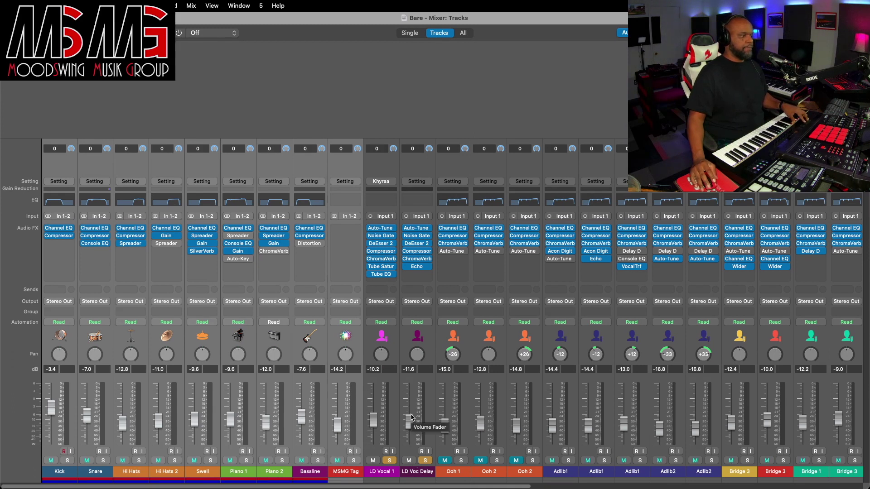
key("space")
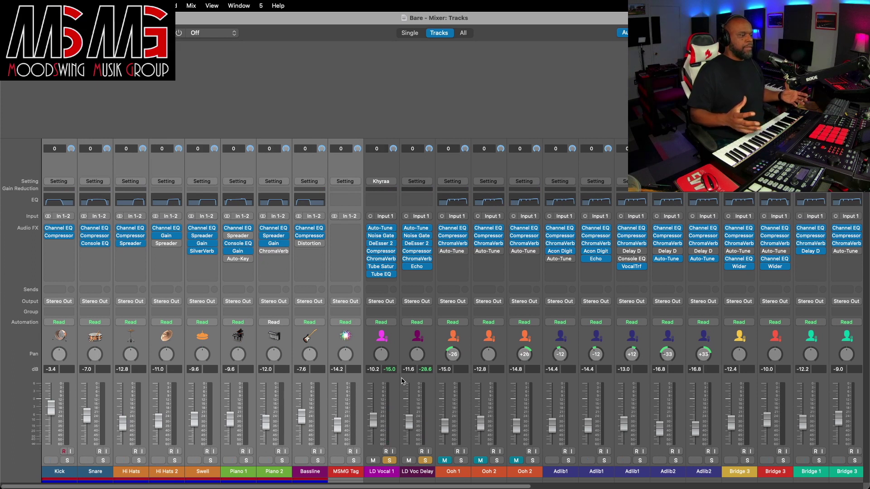
left_click(425, 461)
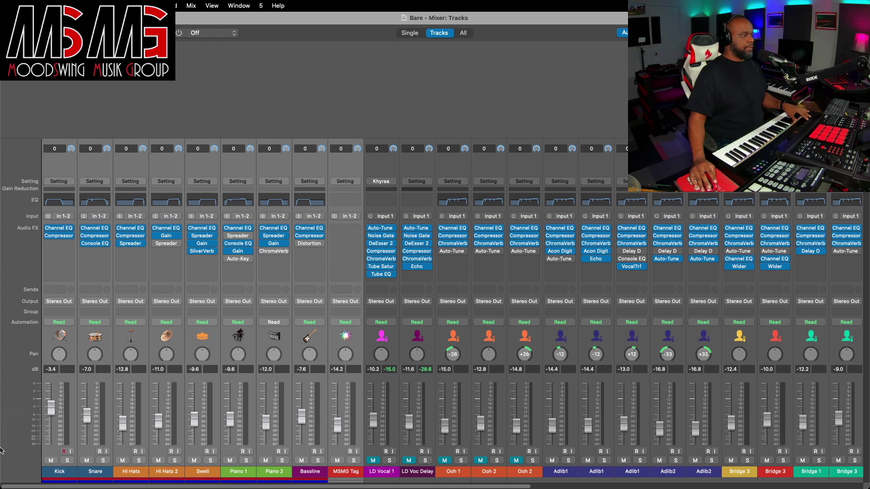
mouse_move(1, 455)
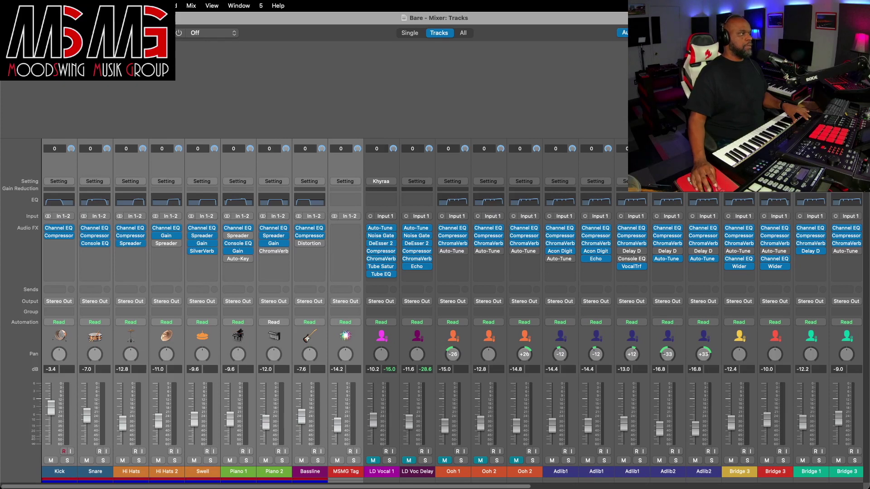
- Switch off cycle playback and bring the full Mixer window back on screen
key("super+m")
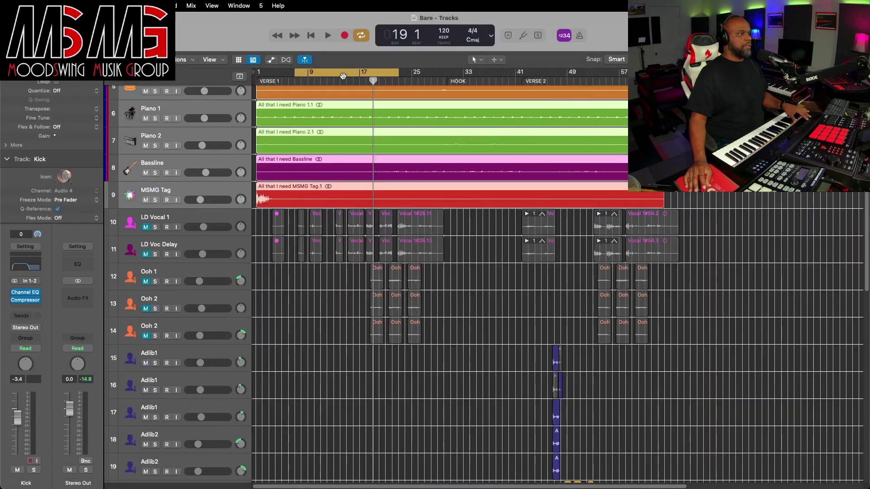
left_click(343, 76)
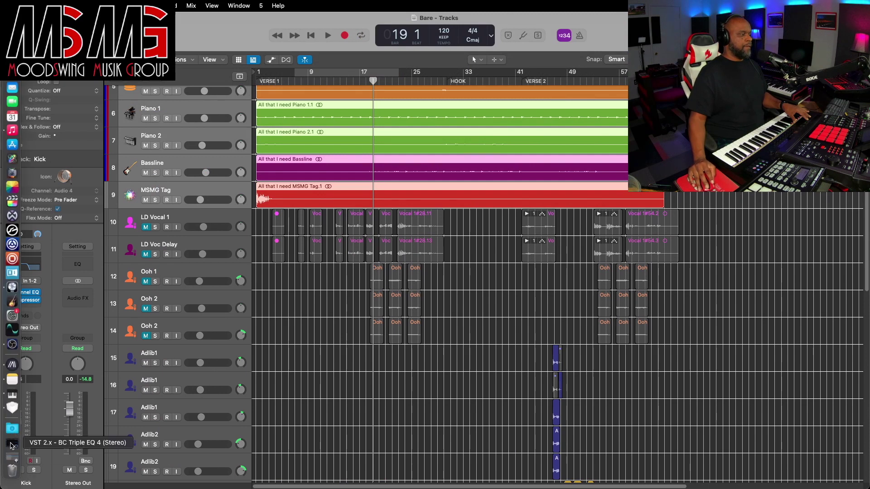
left_click(11, 455)
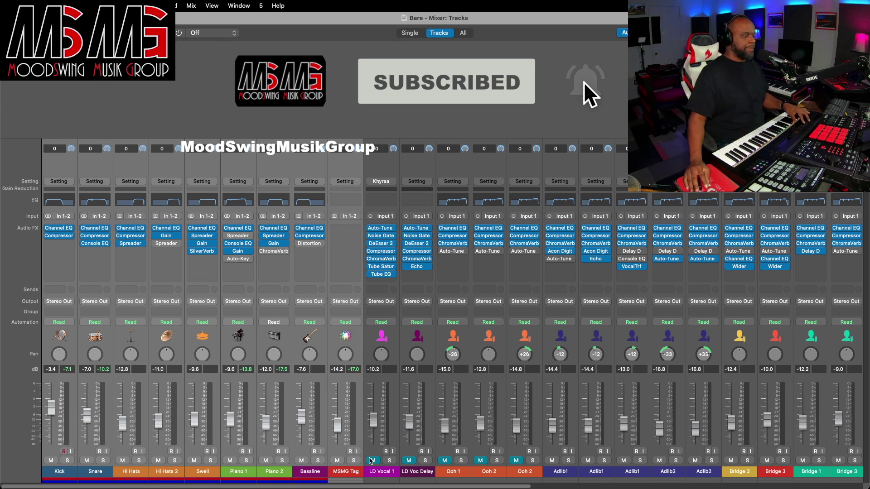
- Unmute the LD Vocal 1 and LD Voc Delay channels, leaving the Ooh tracks muted
left_click(373, 460)
left_click(409, 461)
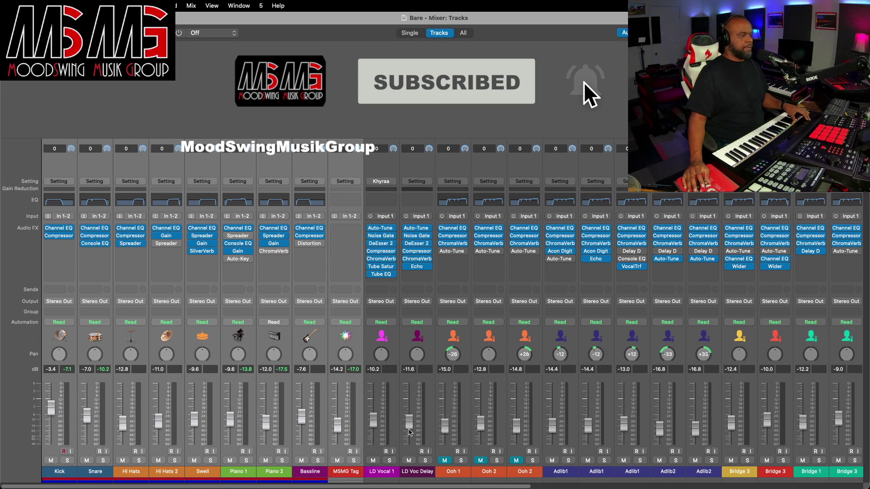
- Play the mix with LD Vocal 1 at -10.2 dB and LD Voc Delay audible
key("space")
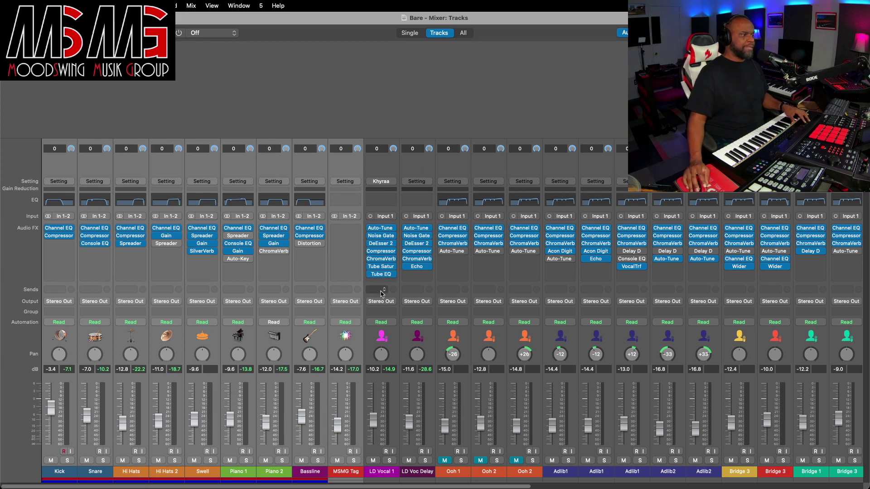
mouse_move(382, 239)
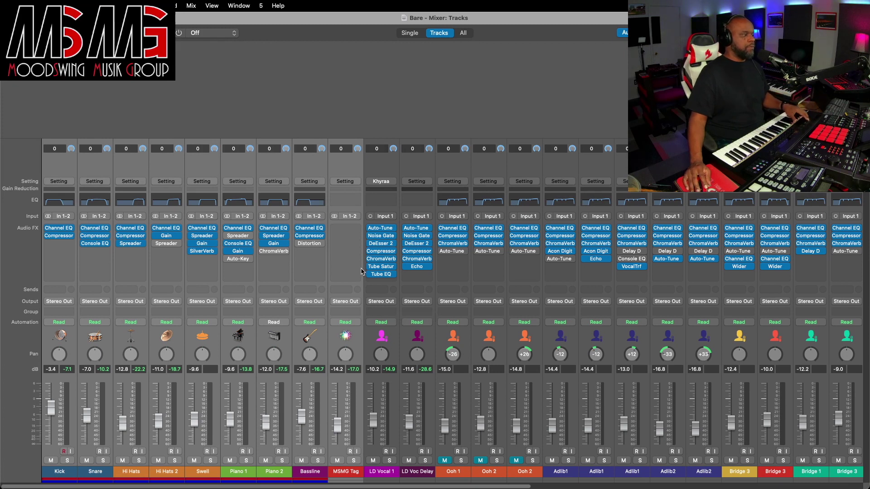
- Start playback and unmute both Ooh backing-vocal channels
key("space")
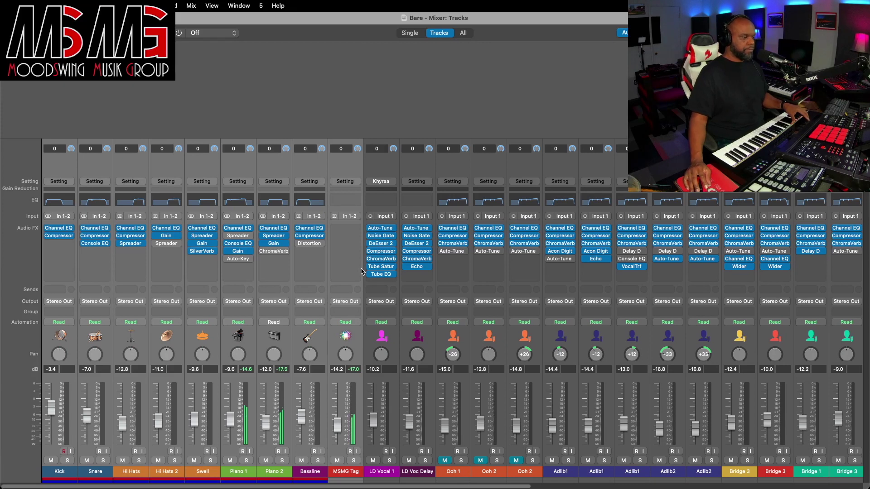
left_click(444, 460)
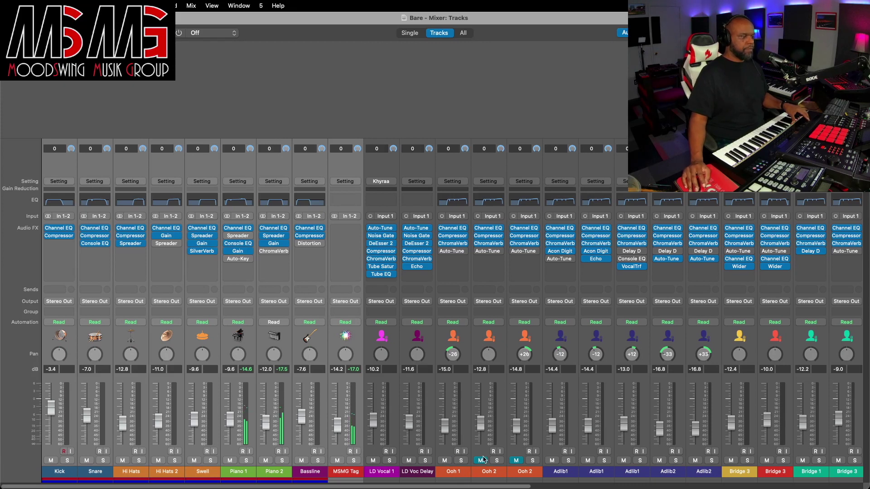
left_click(481, 461)
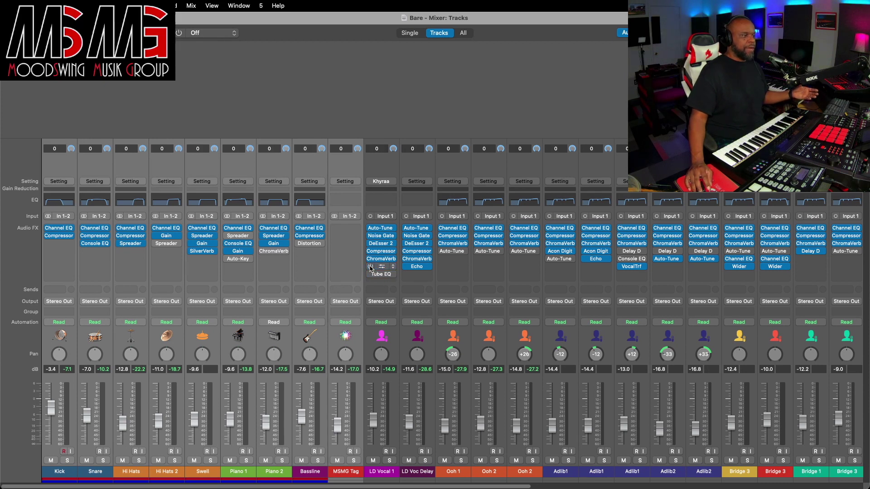
- Bypass the LD Vocal 1 inserts and play the vocal unprocessed
left_click(370, 258)
left_click(370, 251)
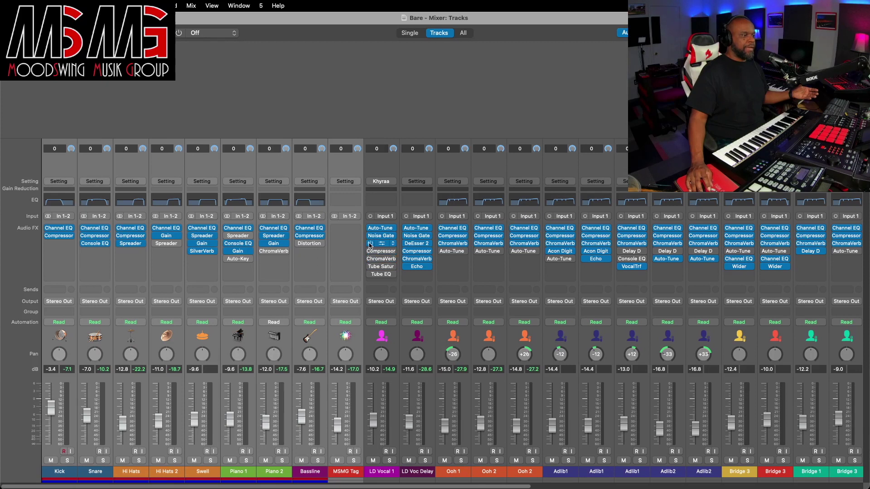
left_click(370, 244)
left_click(370, 236)
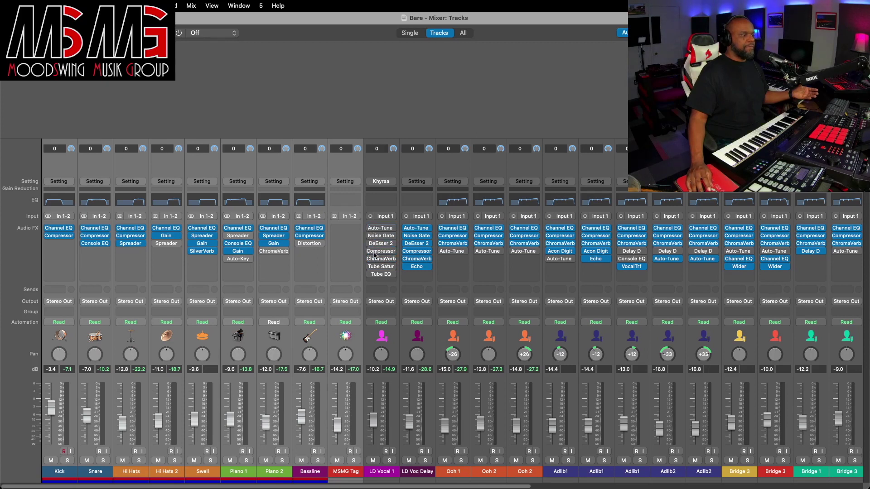
key("space")
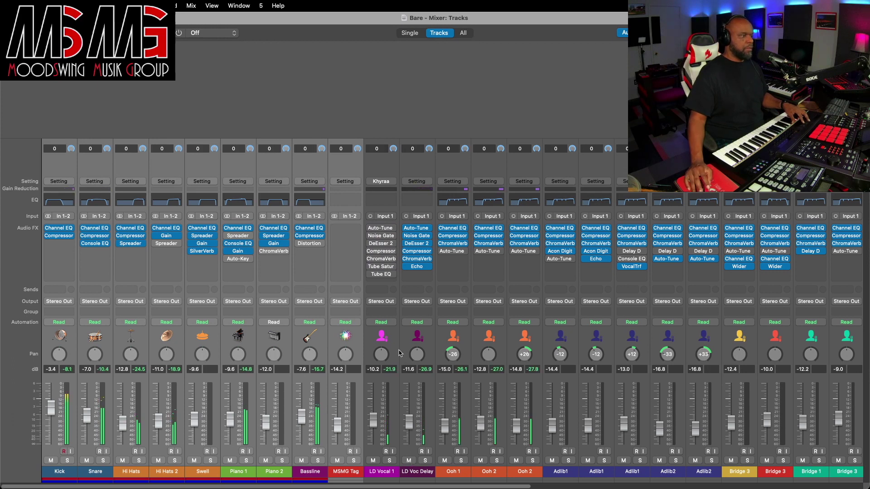
- Re-enable Tube Saturator, Compressor, DeEsser 2, Noise Gate and Auto-Tune, then play the full chain
mouse_move(371, 278)
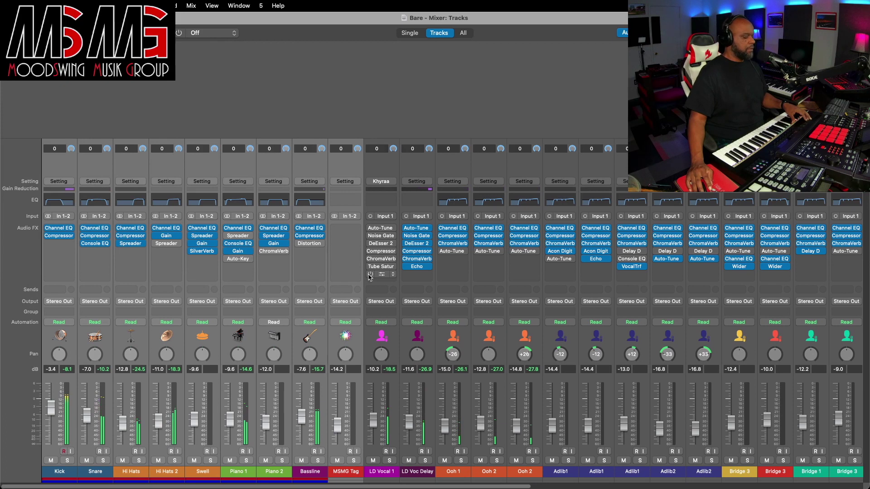
left_click(371, 275)
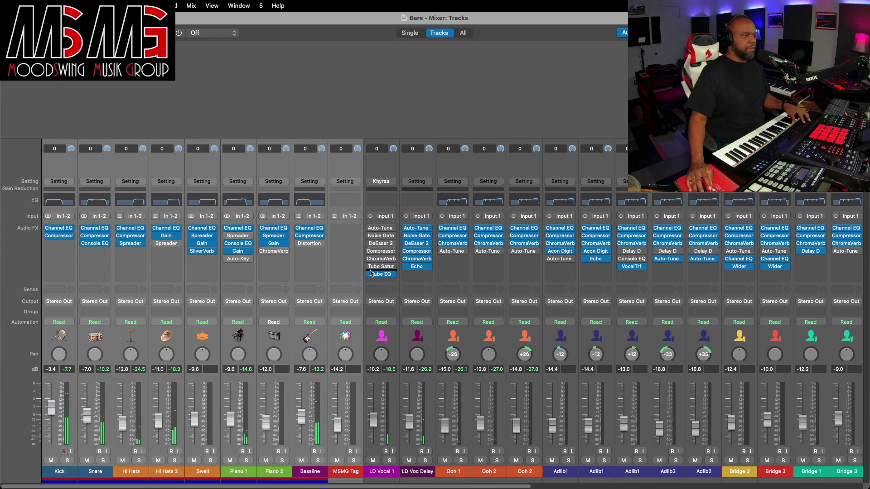
left_click(370, 251)
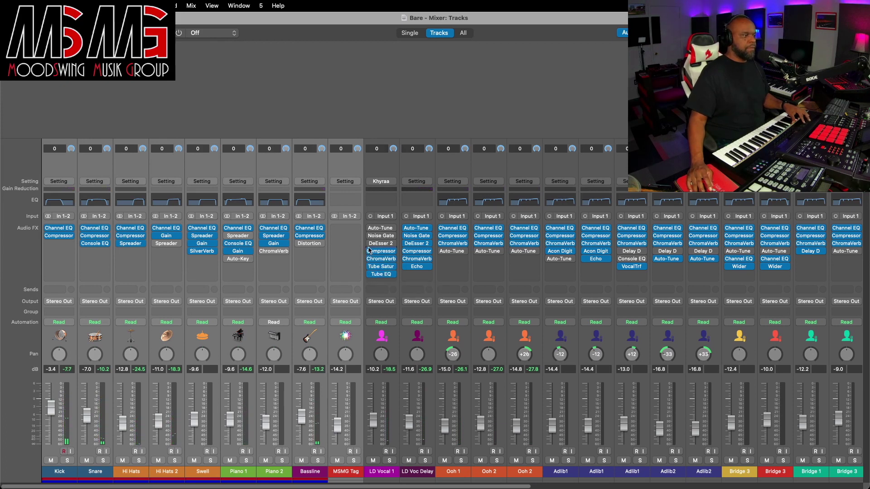
left_click(371, 244)
left_click(370, 236)
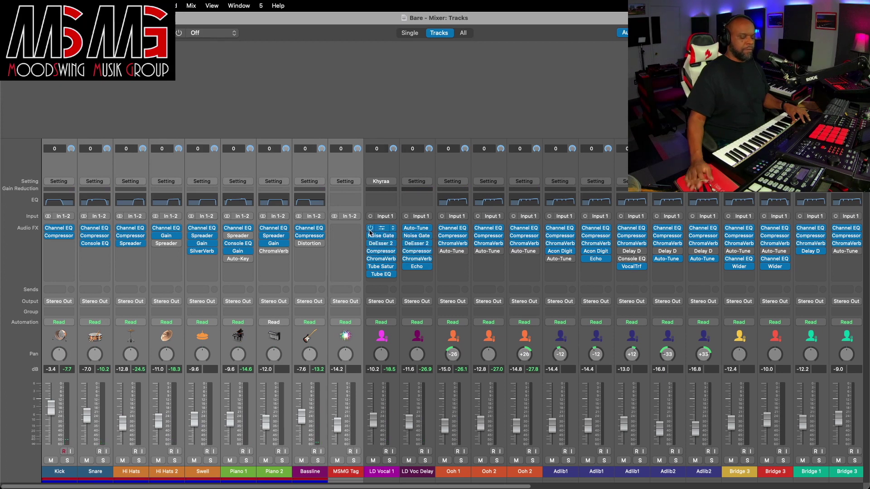
left_click(370, 228)
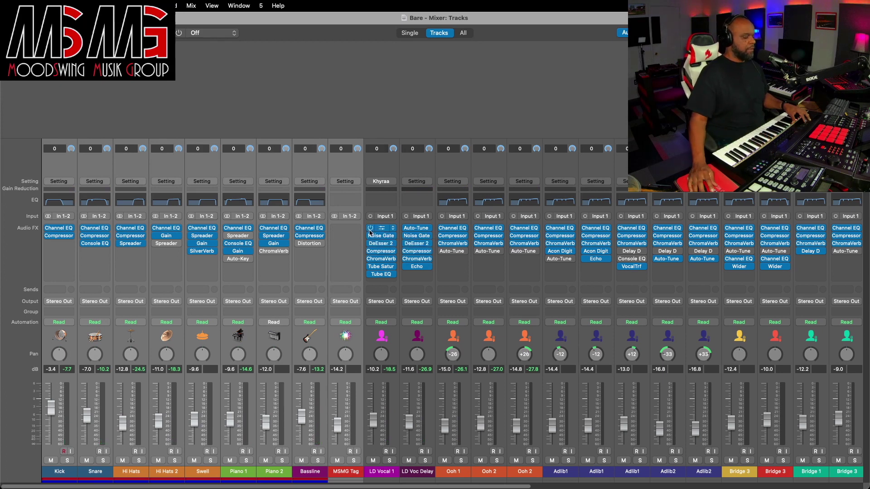
key("space")
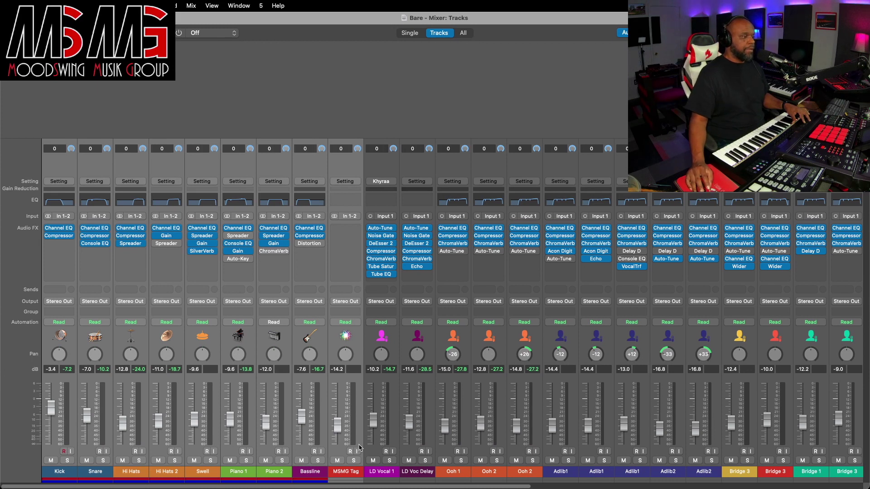
- Solo the Kick through MSMG Tag channel strips to isolate the instrumental from the vocals
left_click(355, 461)
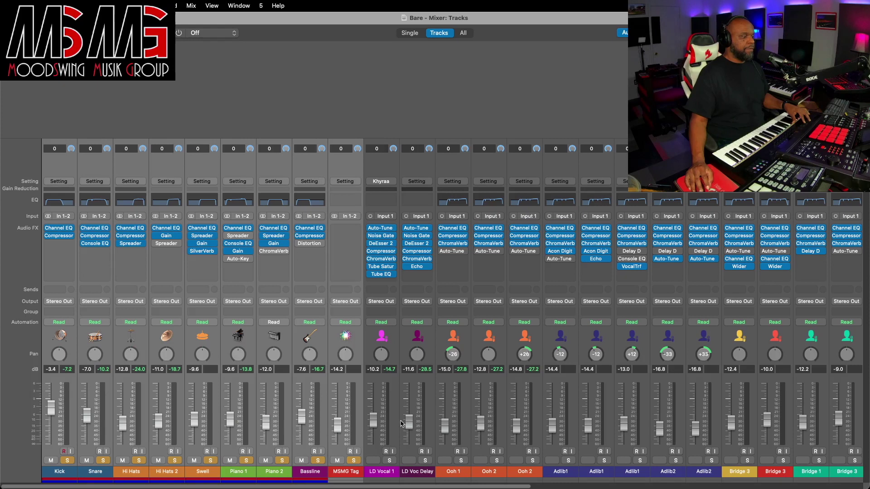